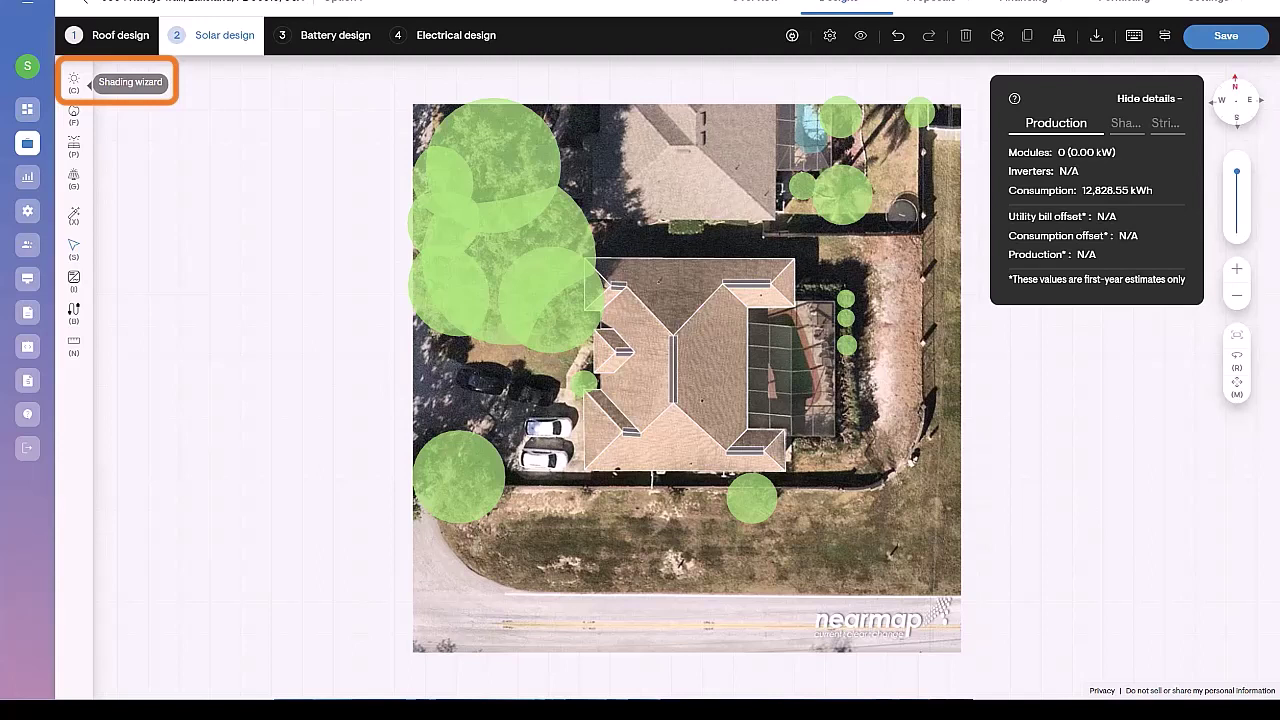
Step: Calculate roof shading to produce the heatmap and the monthly SAV chart from January to December
key("c")
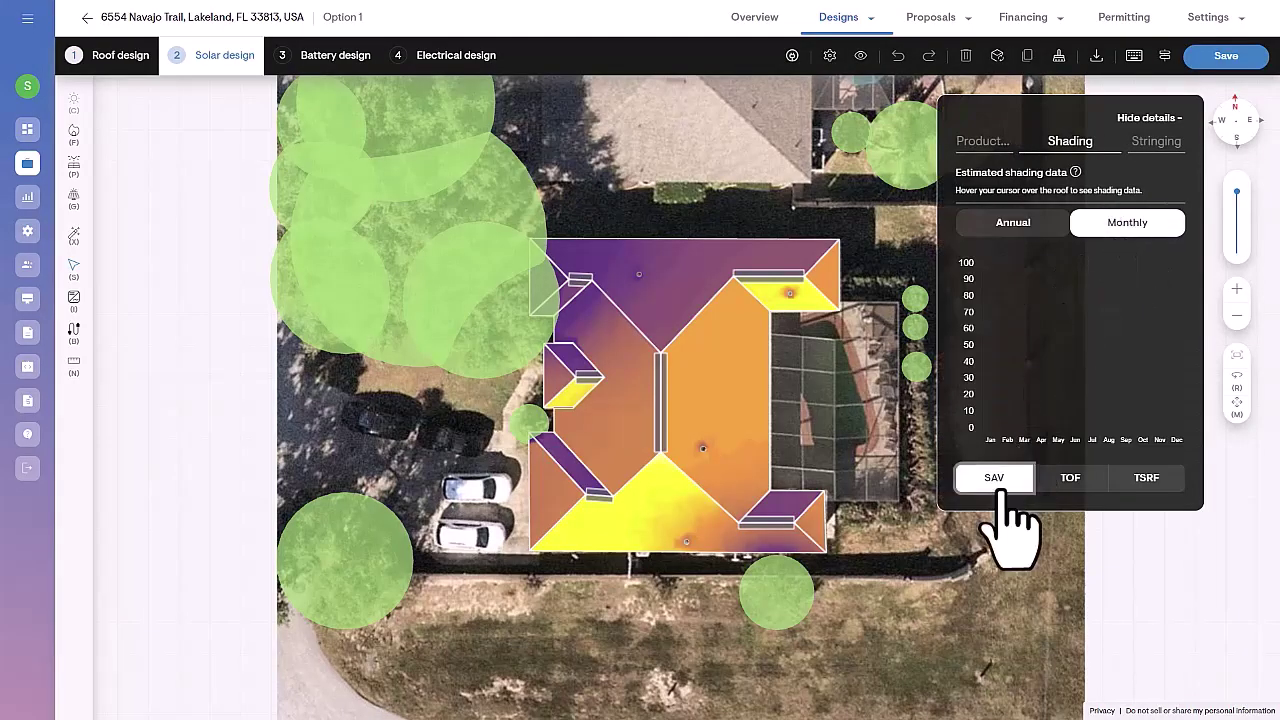
Step: Switch the monthly shading chart from SAV values to TOF values
left_click(1000, 492)
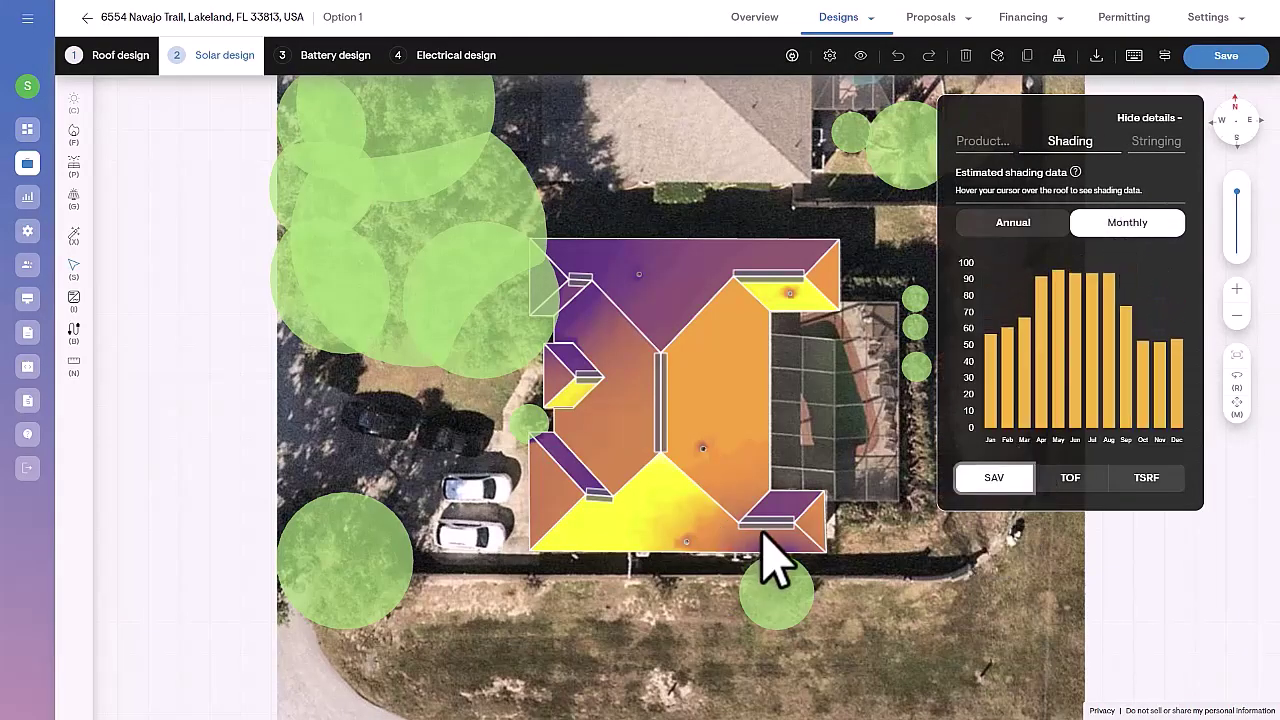
left_click(1070, 478)
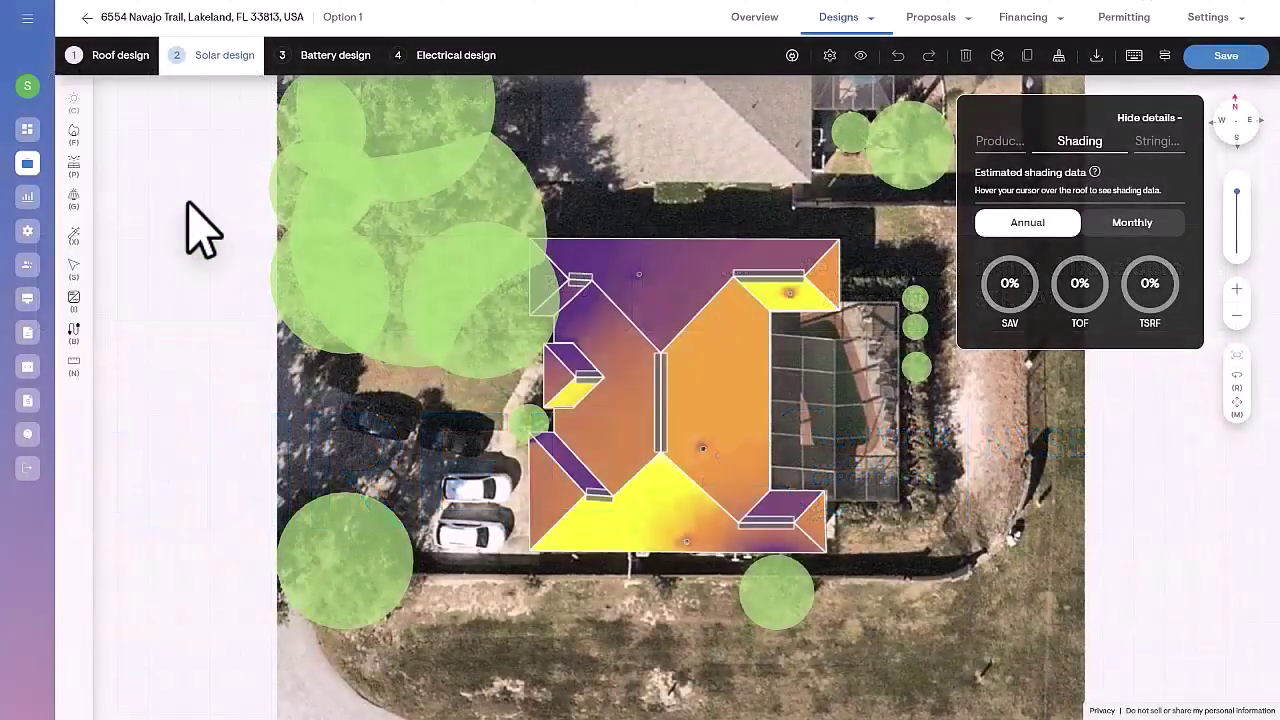
Step: Set the fire setback jurisdiction to Polk (County of), Florida and apply it to the roof
left_click(73, 131)
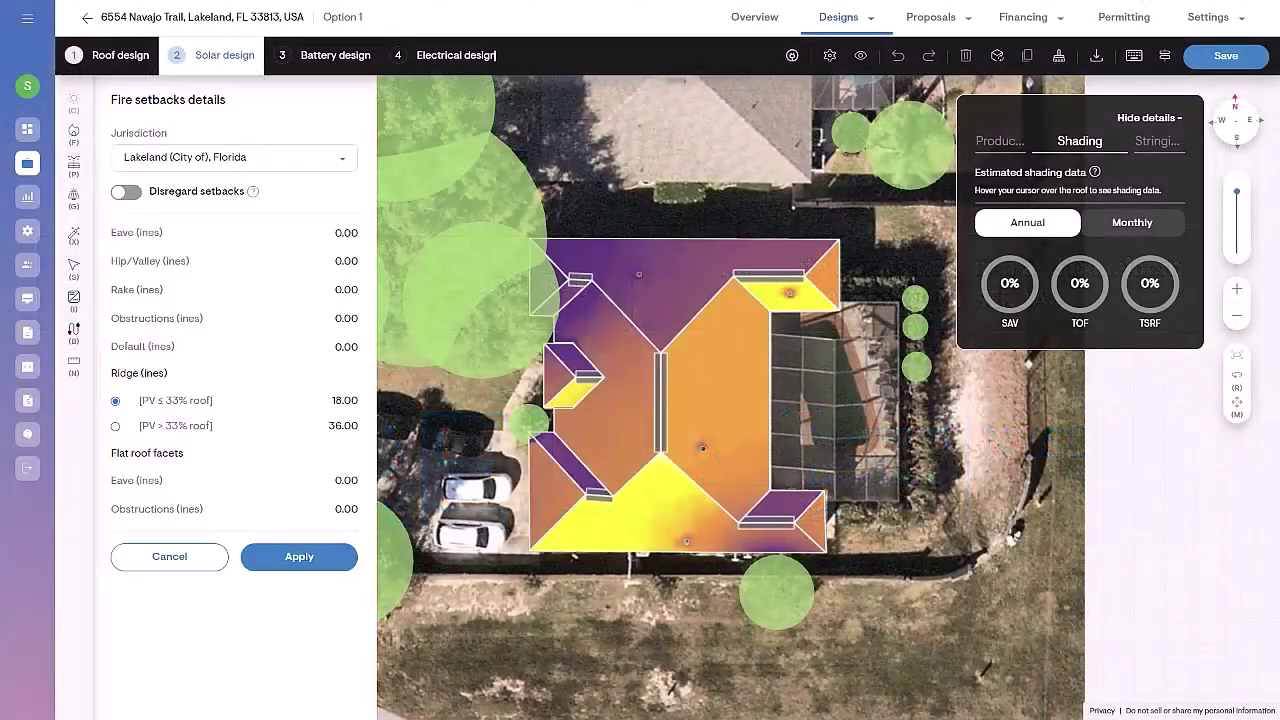
left_click(240, 157)
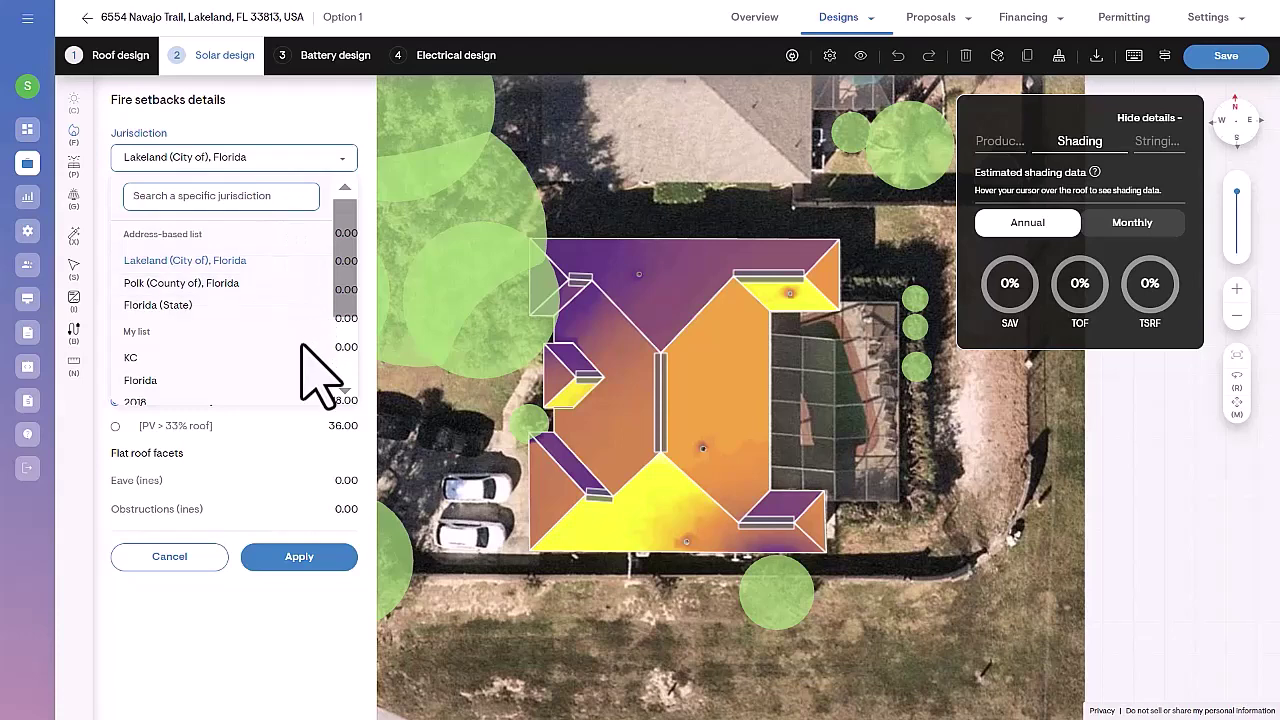
left_click(272, 284)
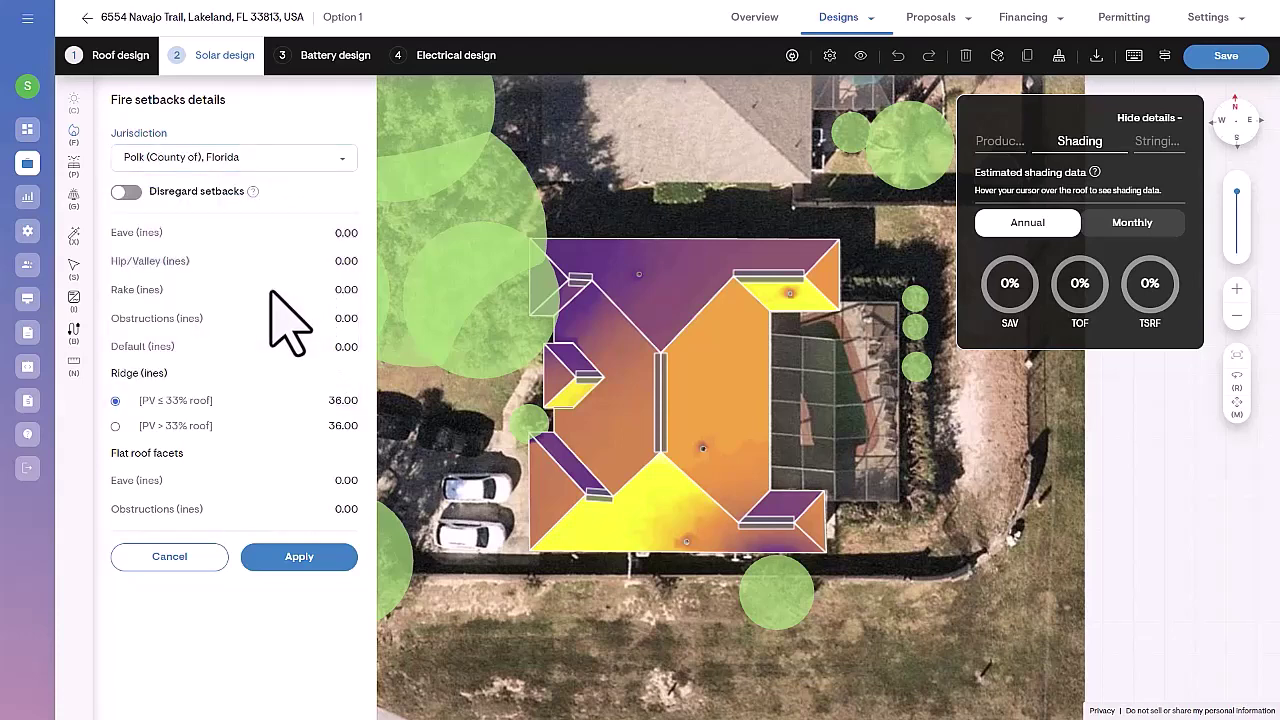
left_click(299, 557)
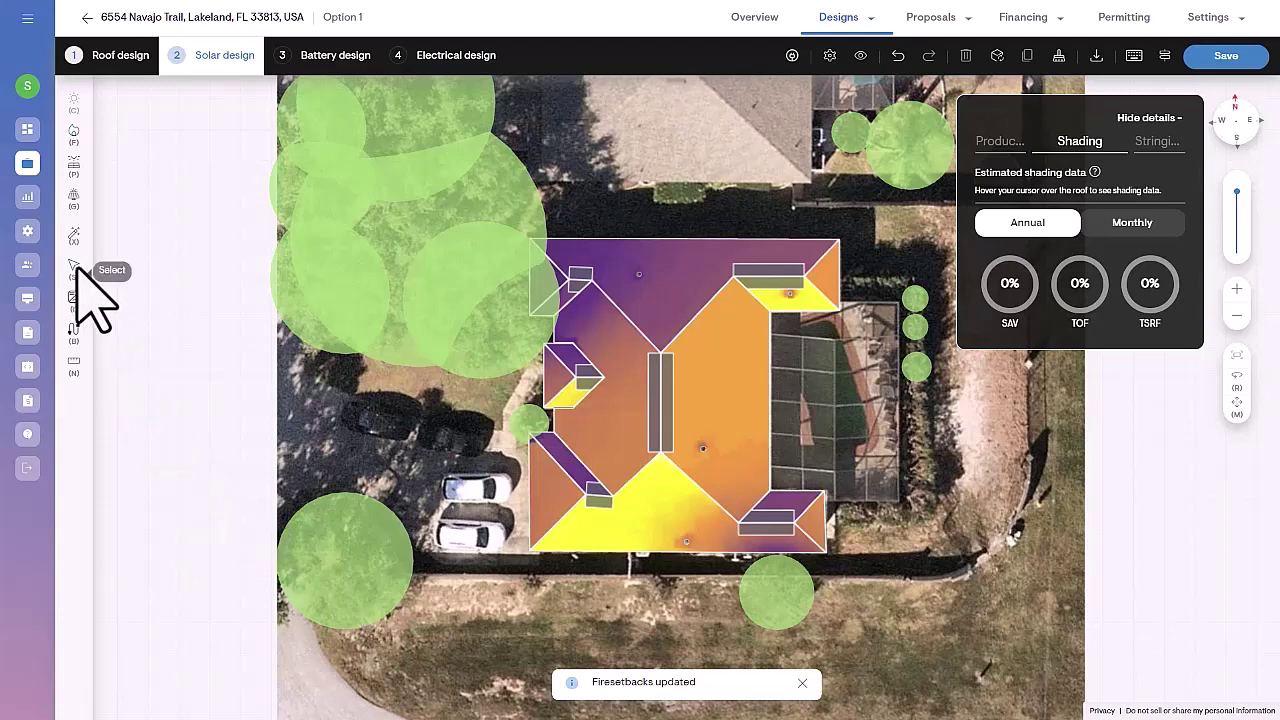
Step: Change the ridge setback of the 180.39° facet from 36.0 to 1 inch
mouse_move(663, 443)
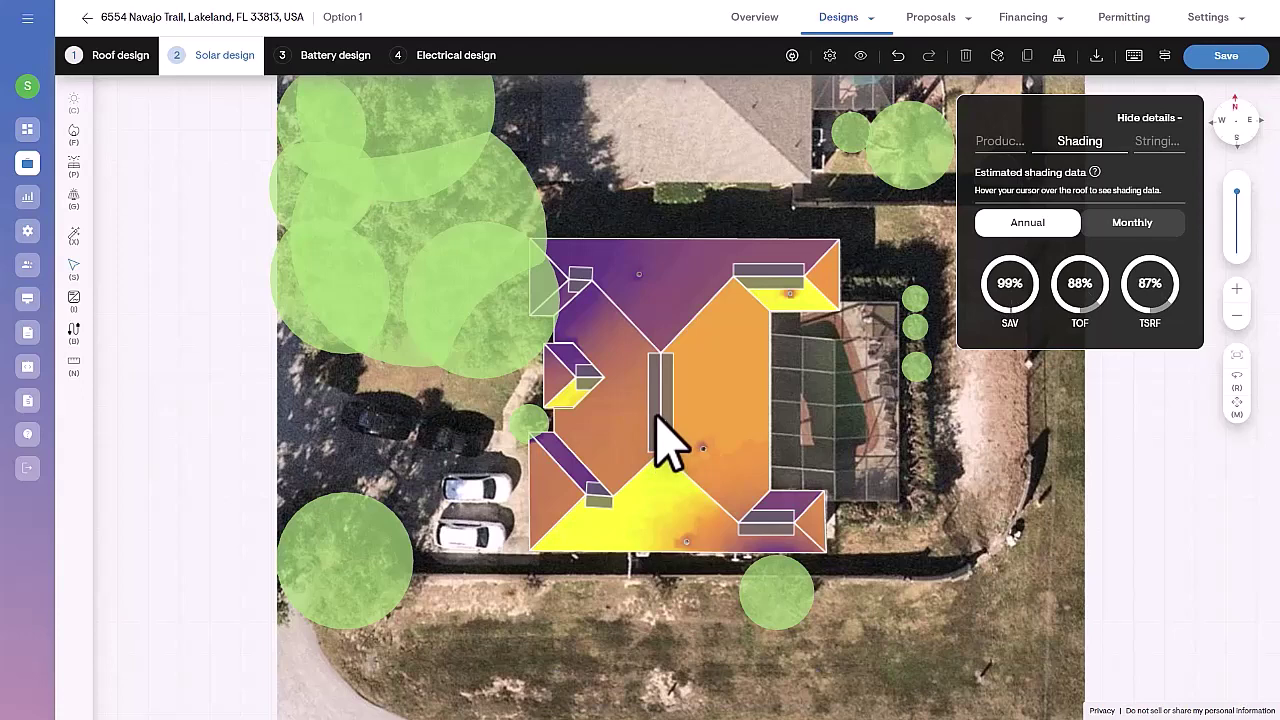
left_click(757, 519)
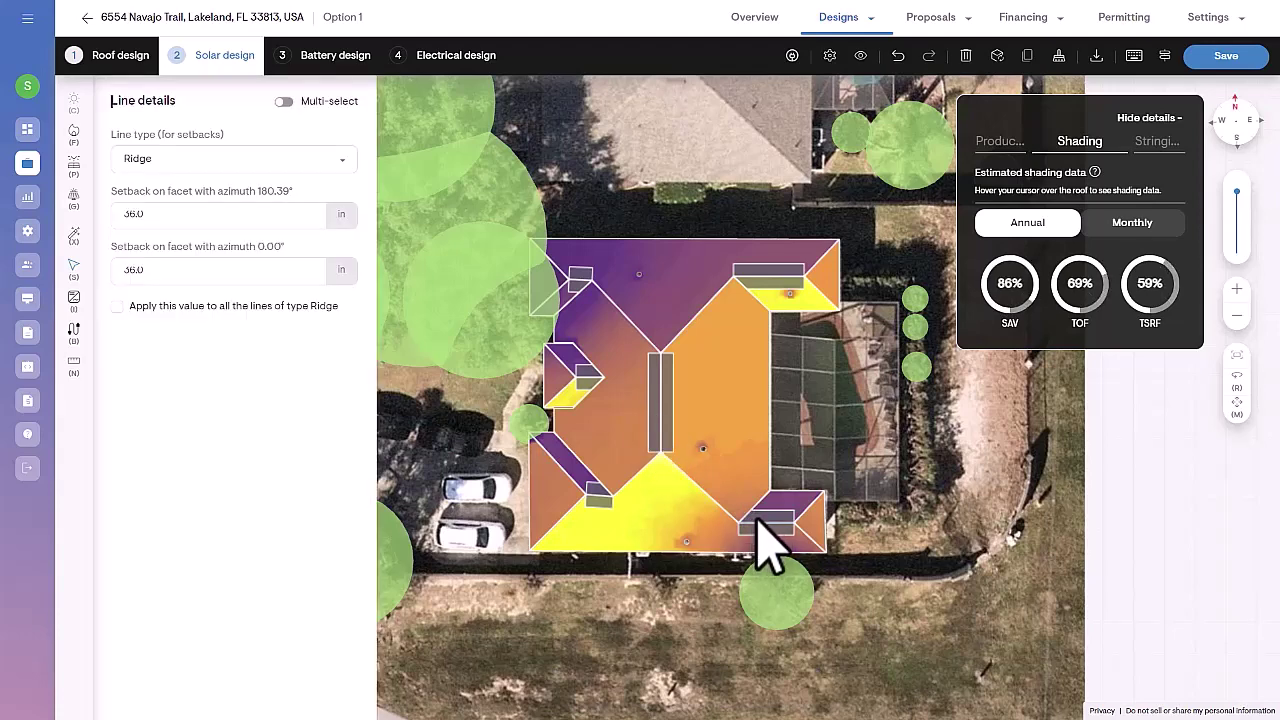
left_click(238, 214)
key("BackSpace")
key("BackSpace")
key("BackSpace")
key("BackSpace")
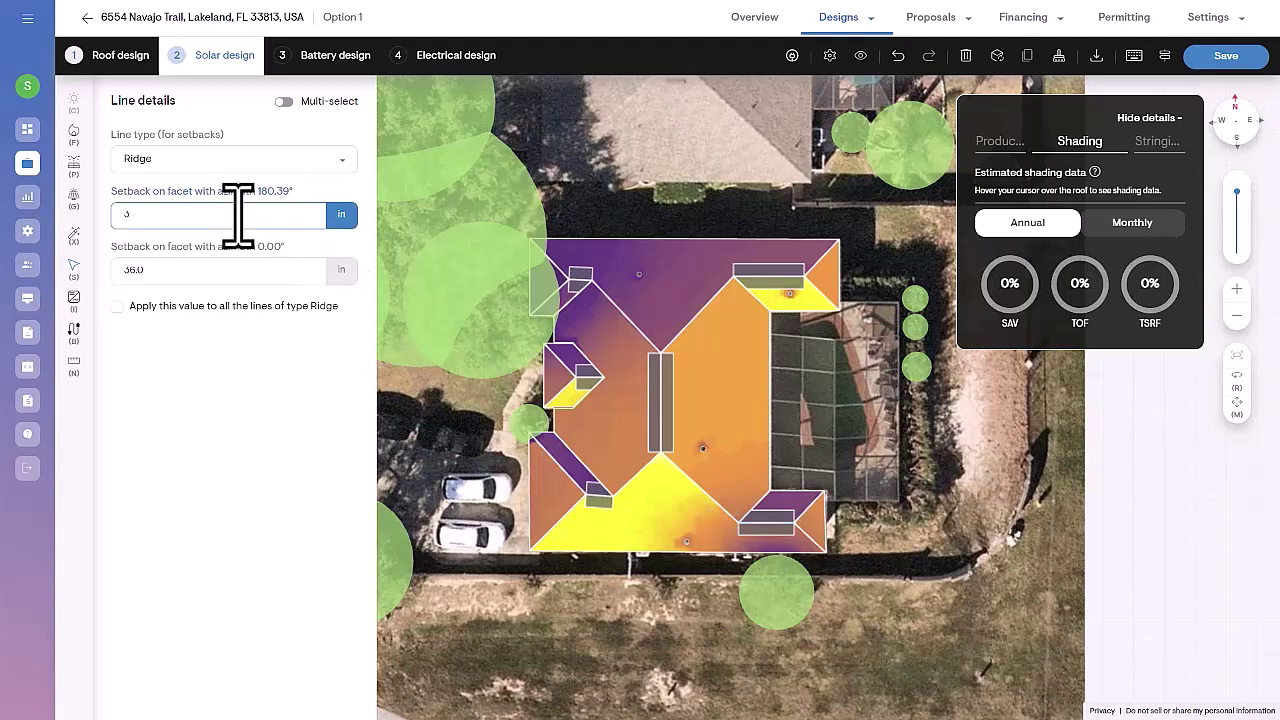
type("1")
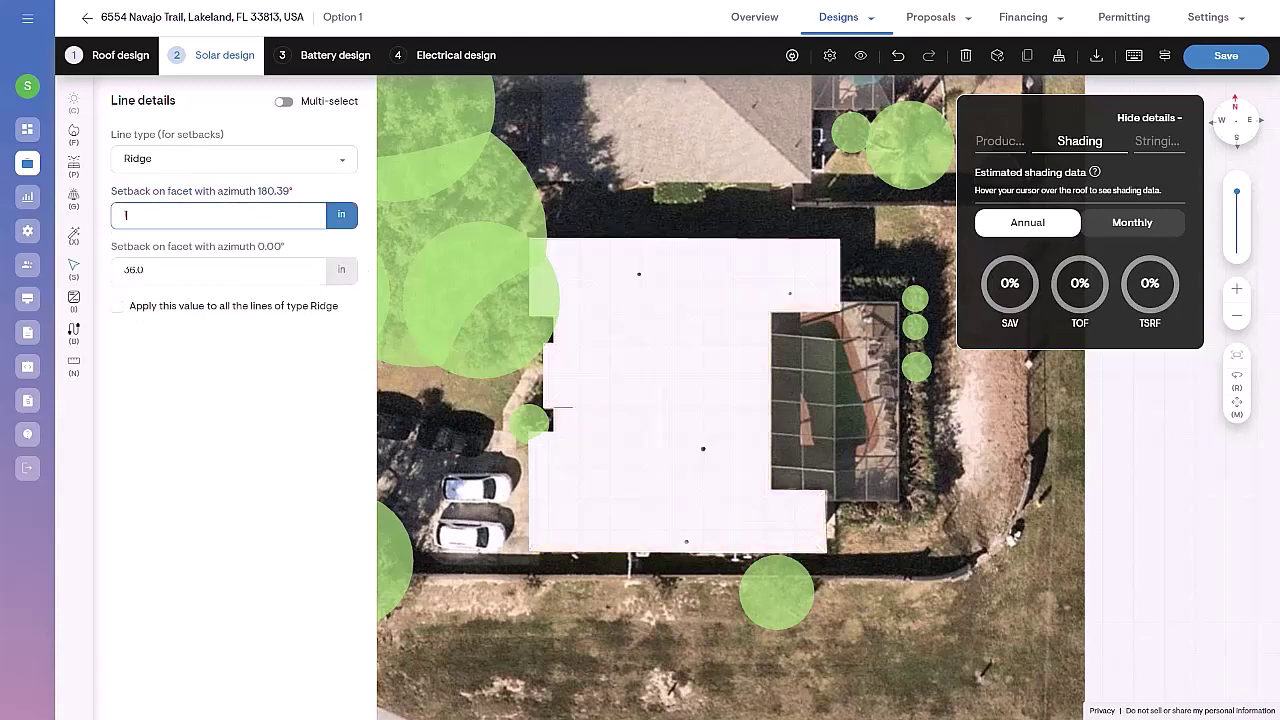
left_click(794, 491)
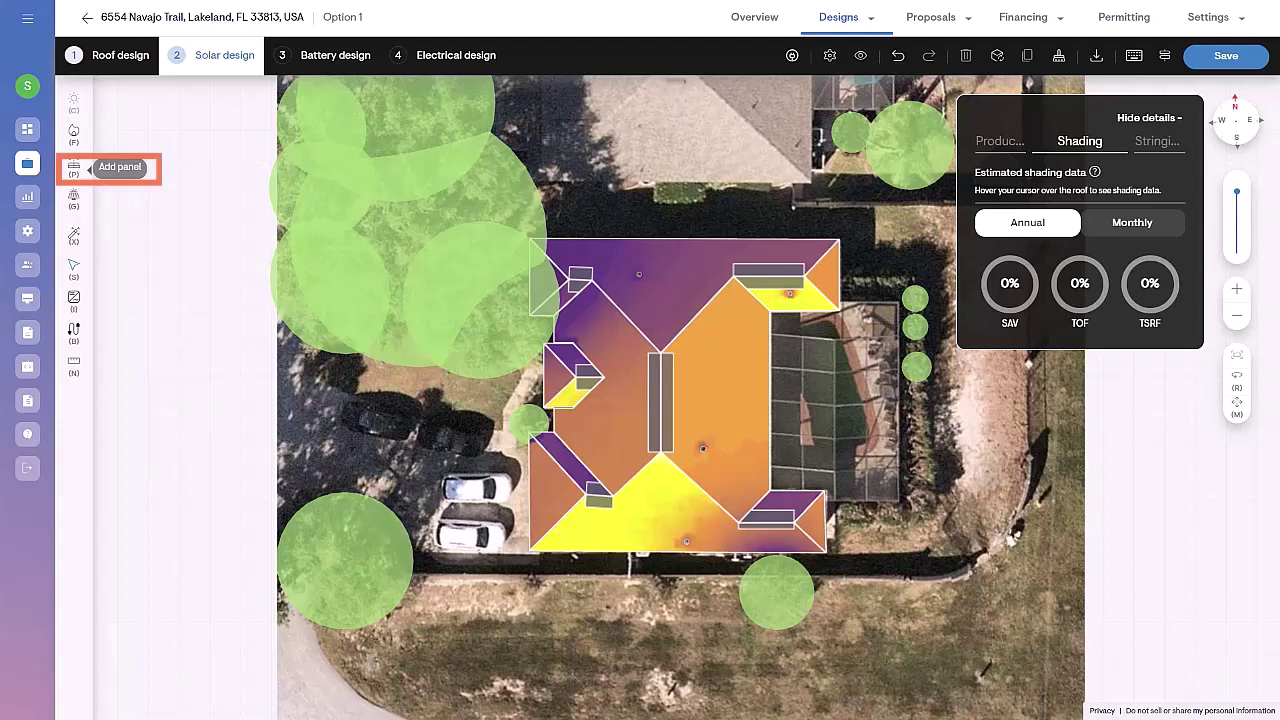
Step: Auto-fill the bottom yellow facet, drag a manual panel block on the right orange facet, and add one lower-left panel
left_click(74, 167)
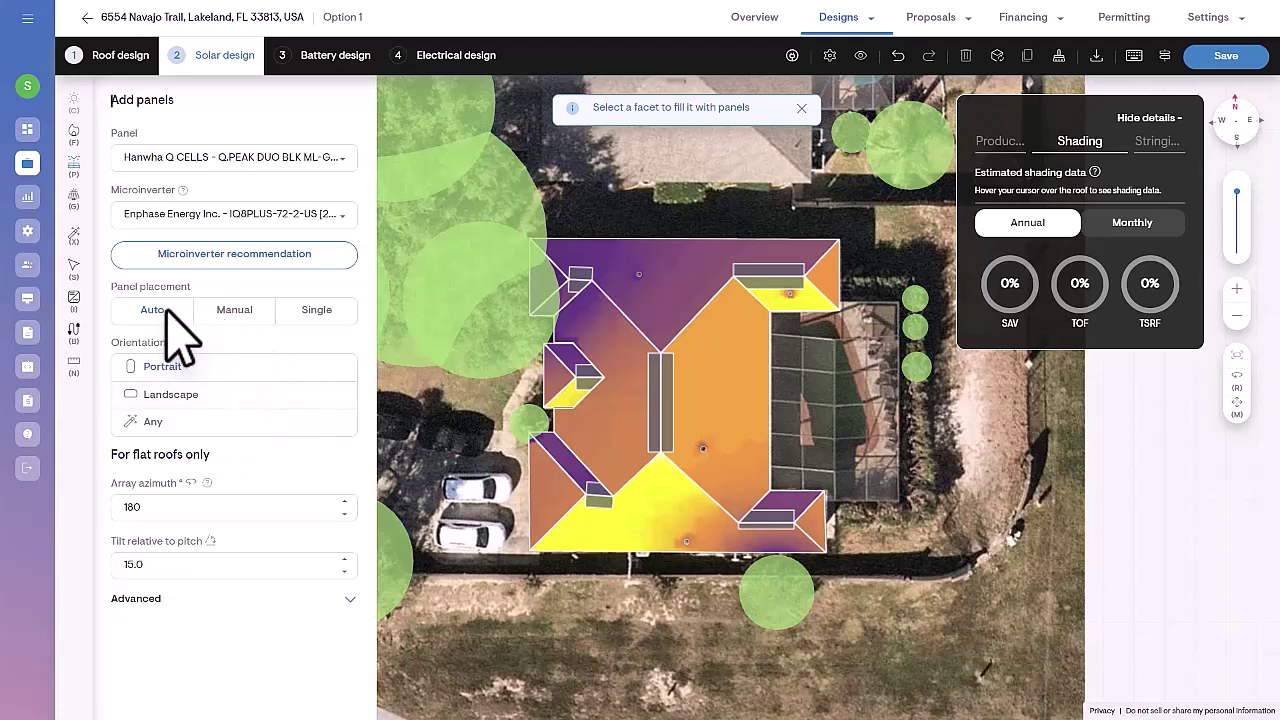
left_click(634, 530)
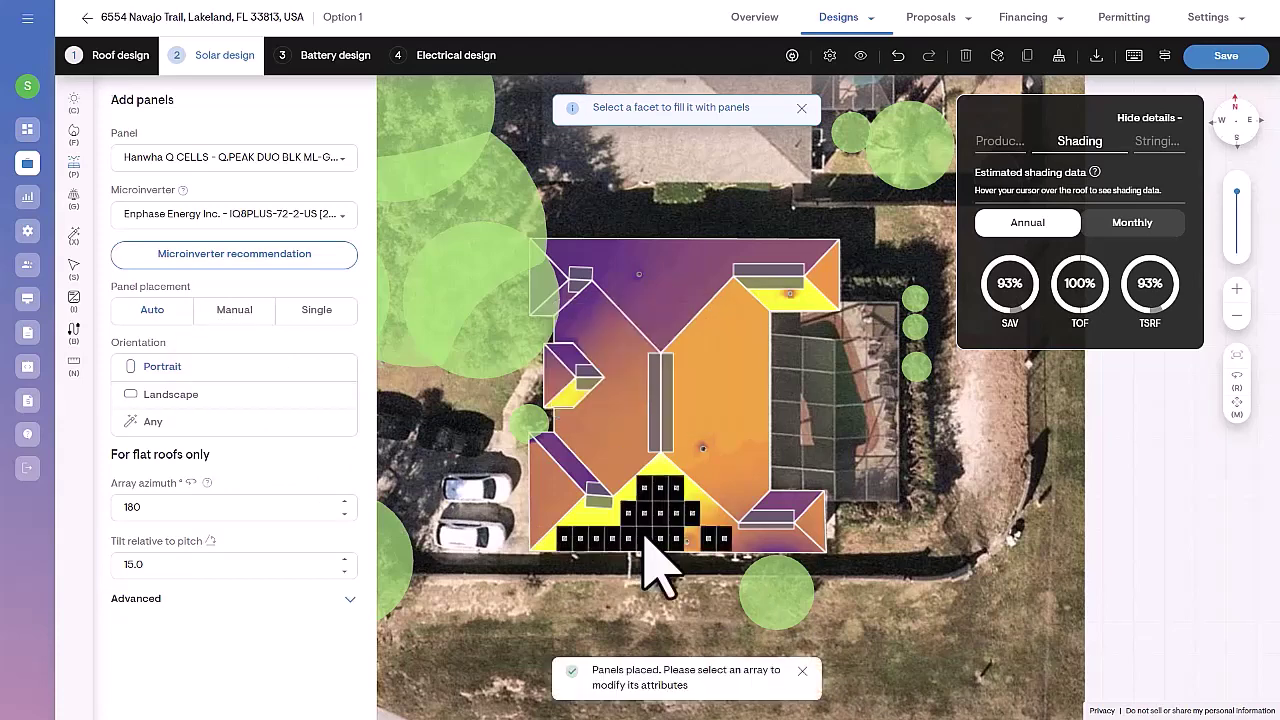
left_click(244, 308)
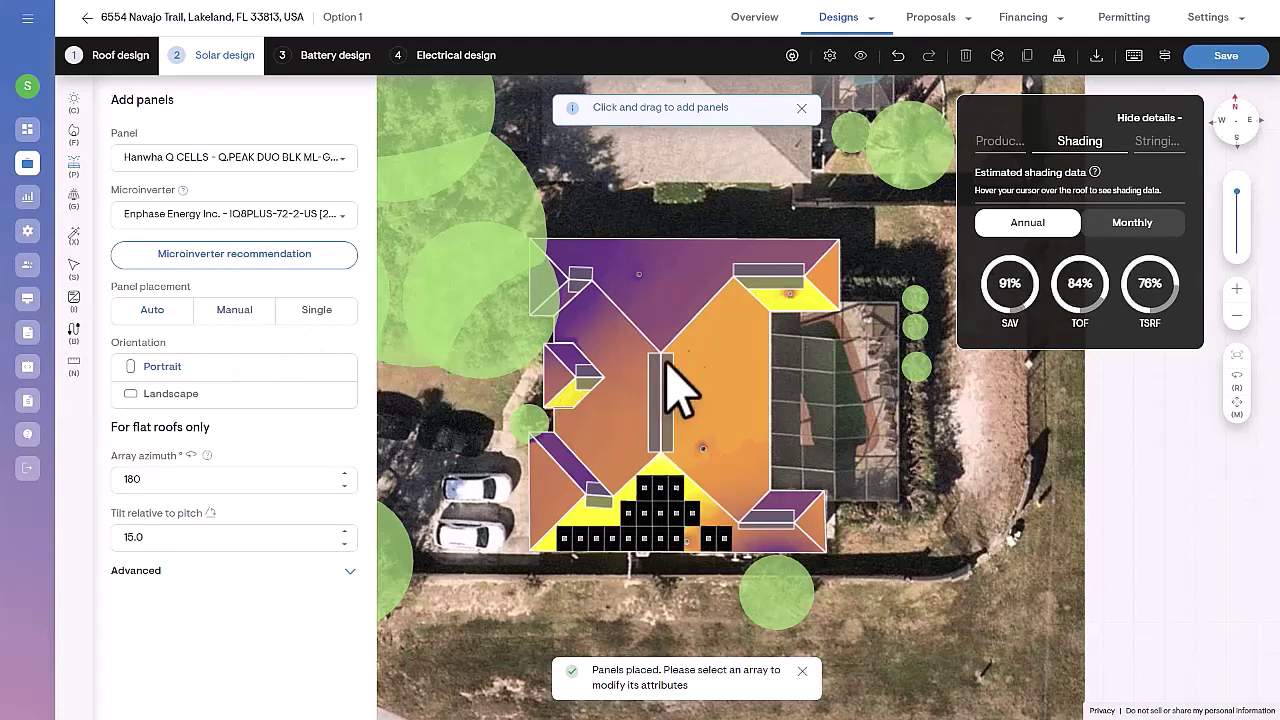
left_click_drag(684, 338, 707, 457)
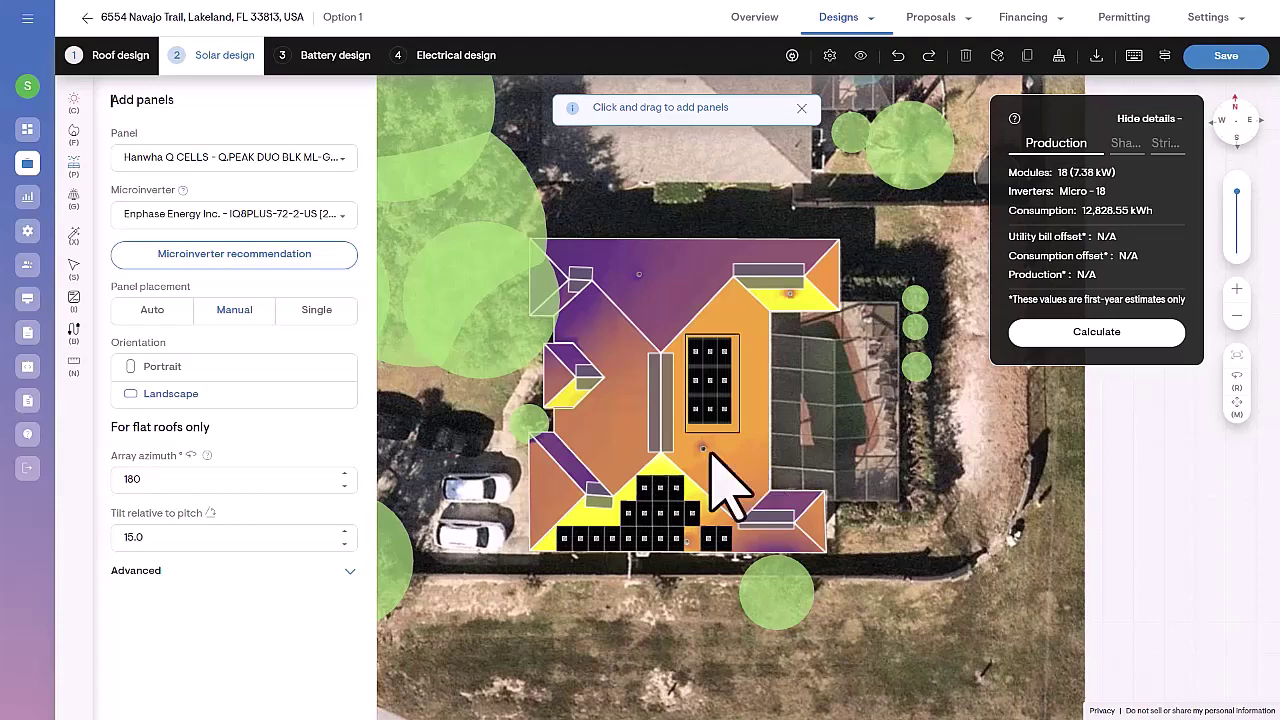
left_click(306, 311)
left_click(543, 495)
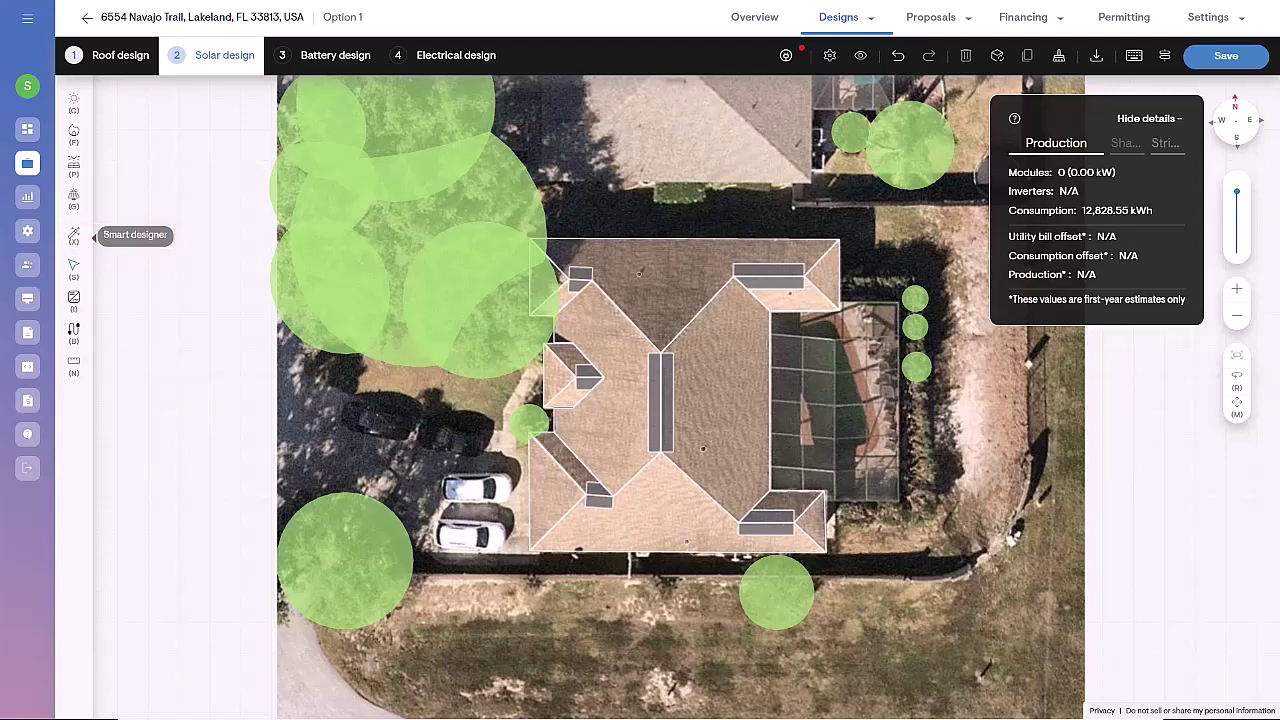
Step: Run the Smart designer's bill-optimized panel placement with an 85% target bill offset
left_click(73, 236)
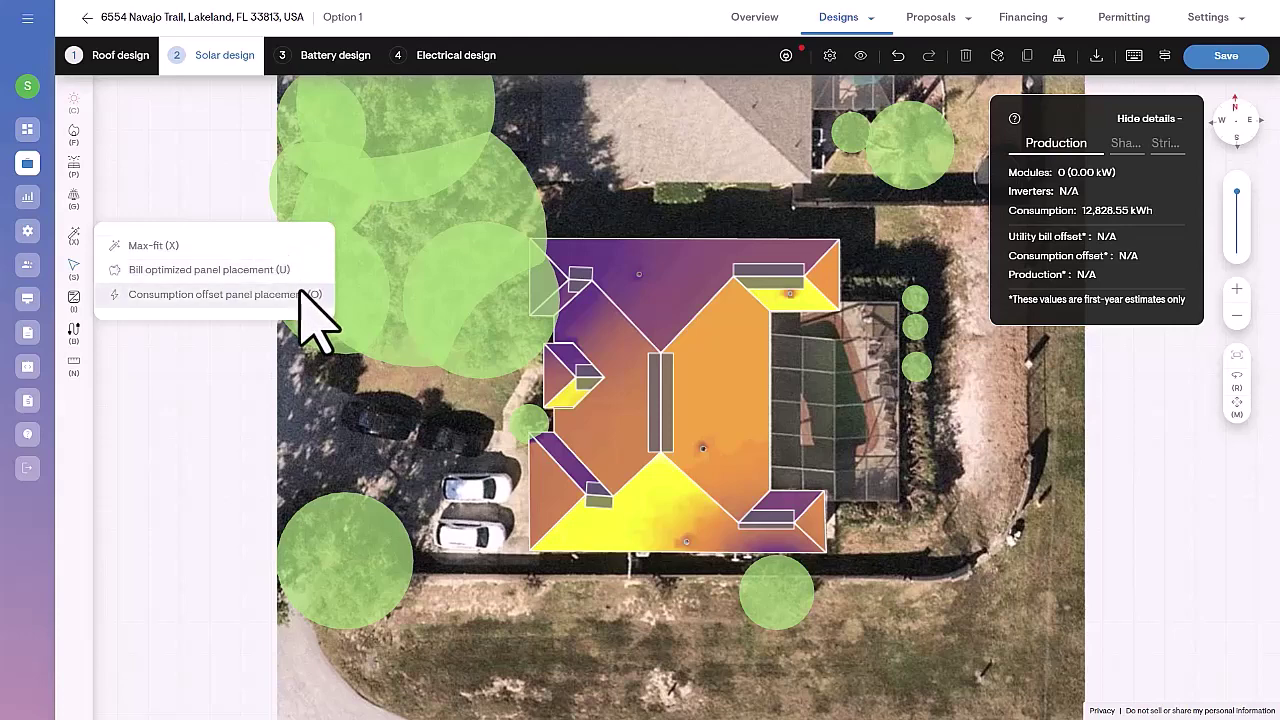
left_click(209, 269)
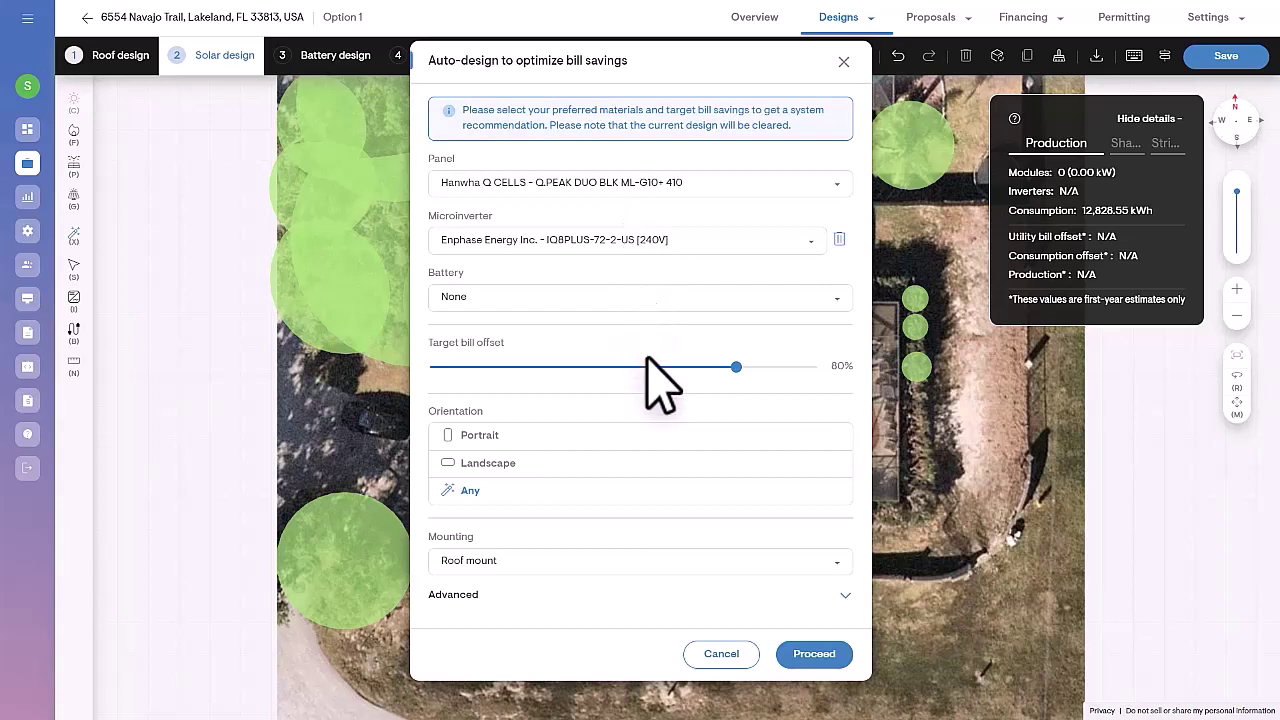
left_click(735, 366)
left_click_drag(735, 364, 742, 366)
left_click_drag(744, 364, 746, 366)
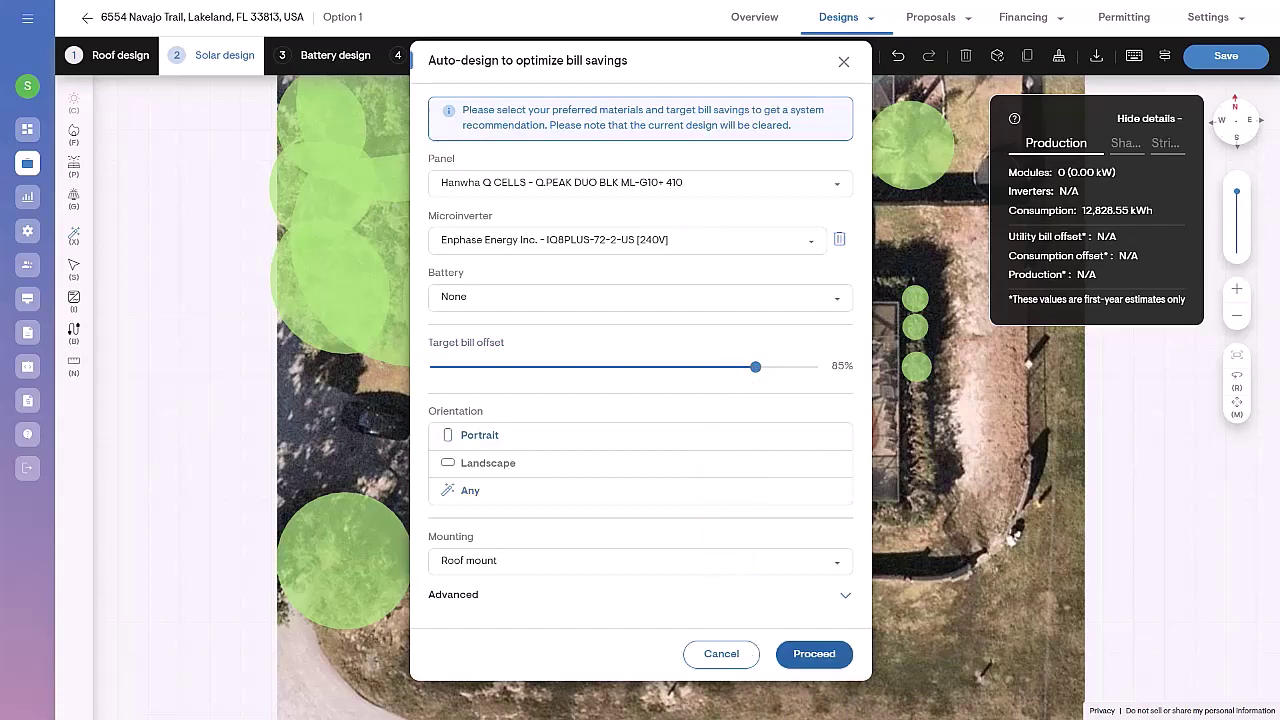
left_click(814, 653)
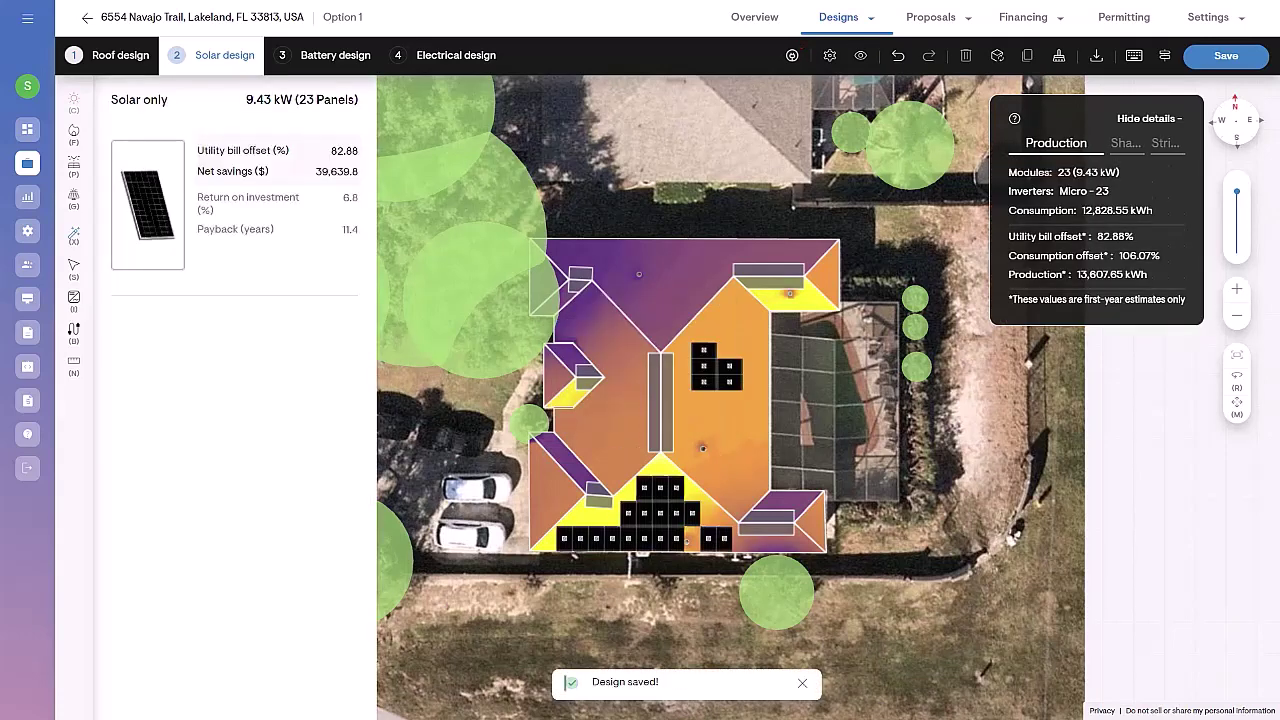
Step: Extend the upper panel array downward and delete its top-left panel
left_click(737, 376)
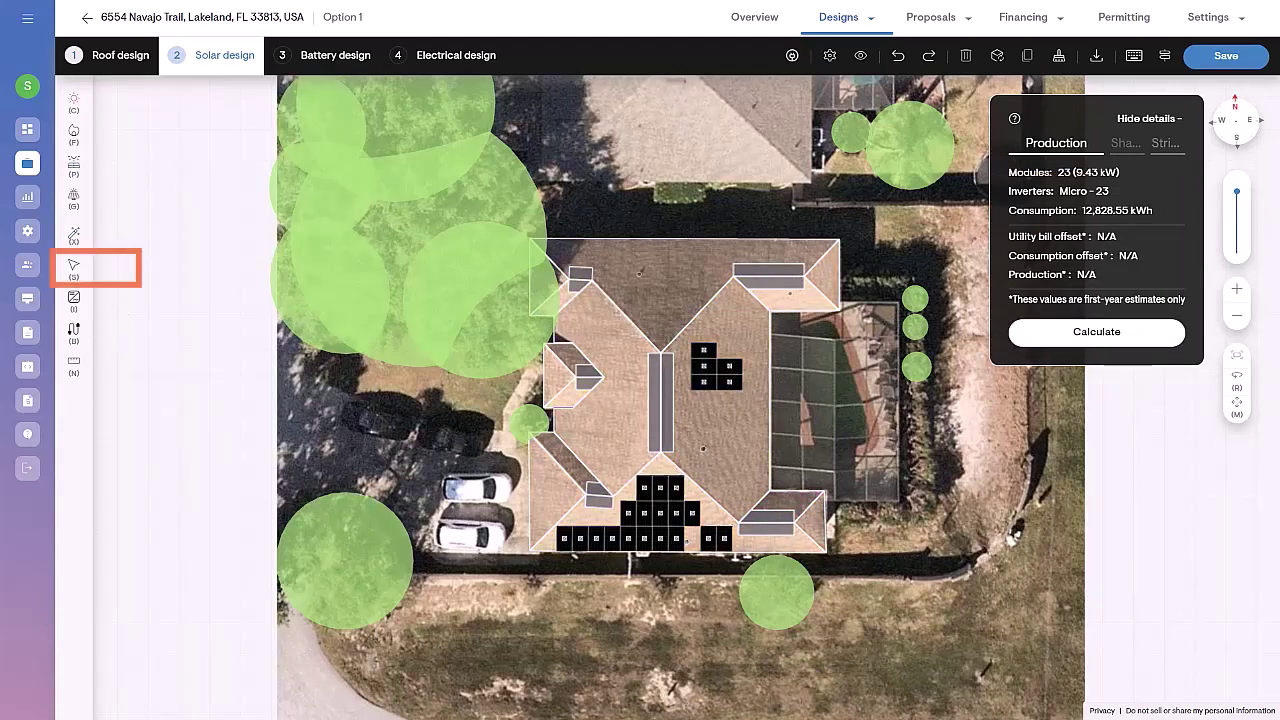
left_click_drag(723, 391, 739, 438)
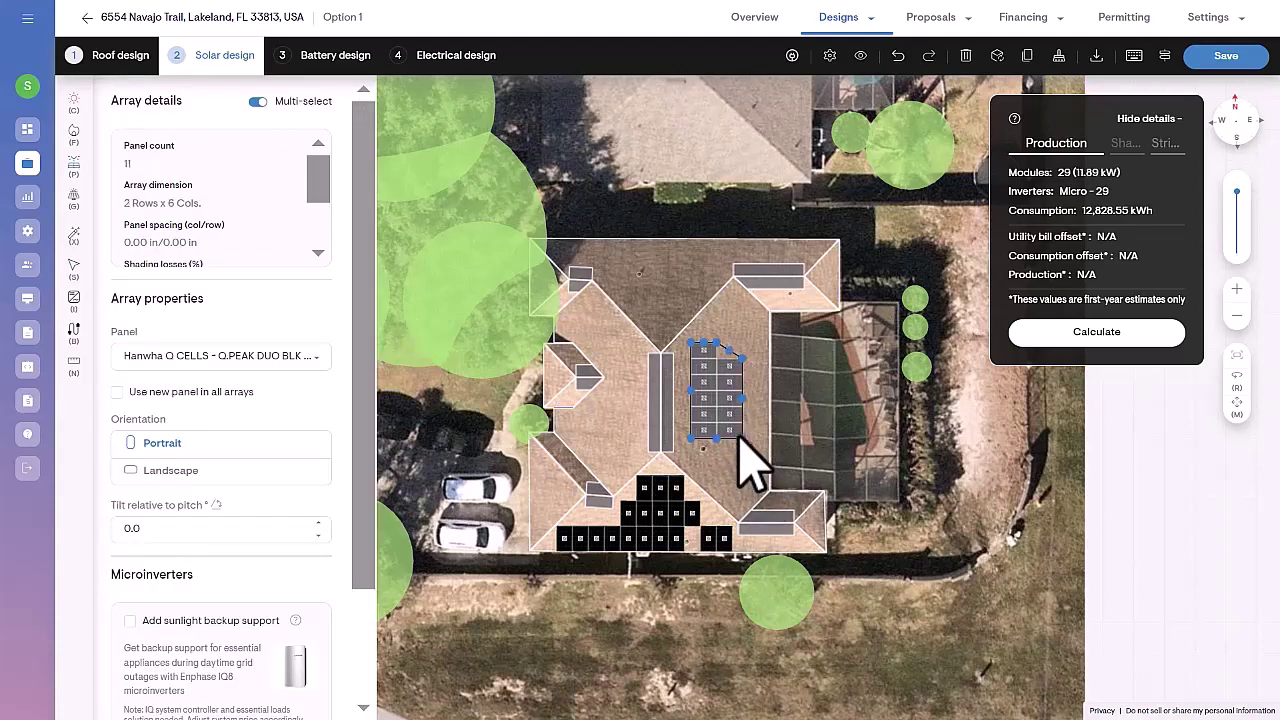
left_click(701, 352)
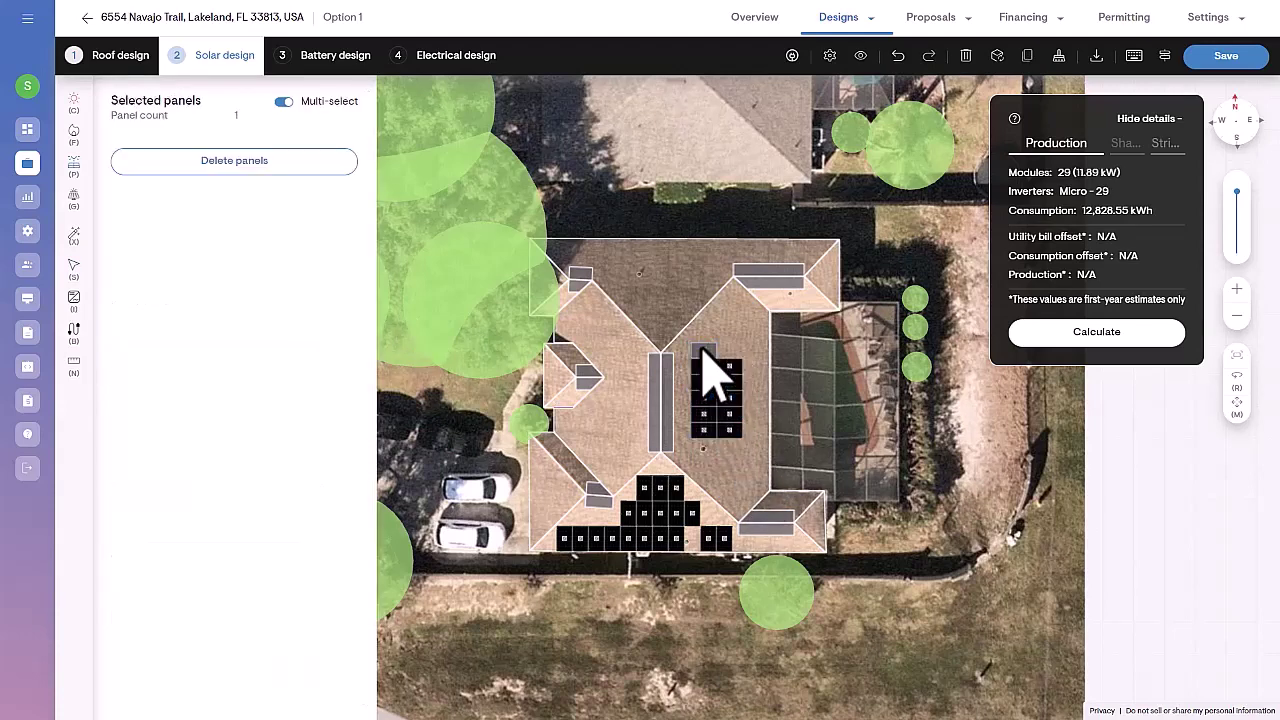
key("Delete")
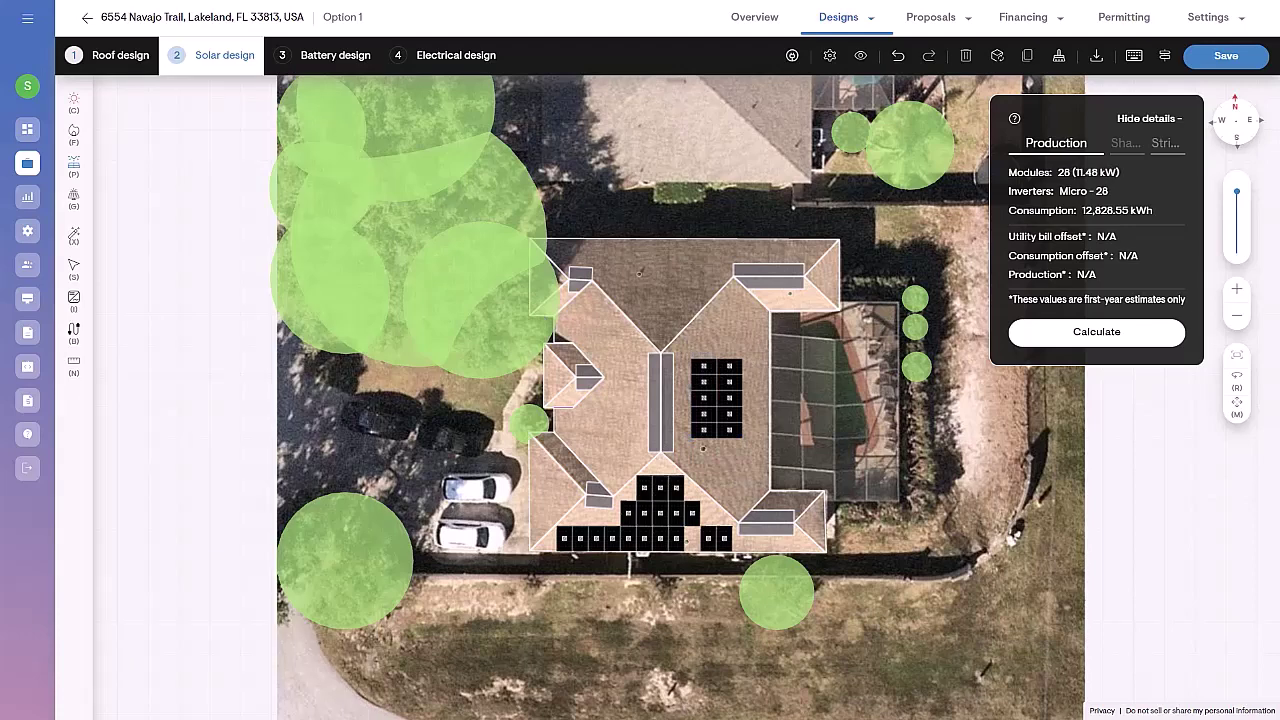